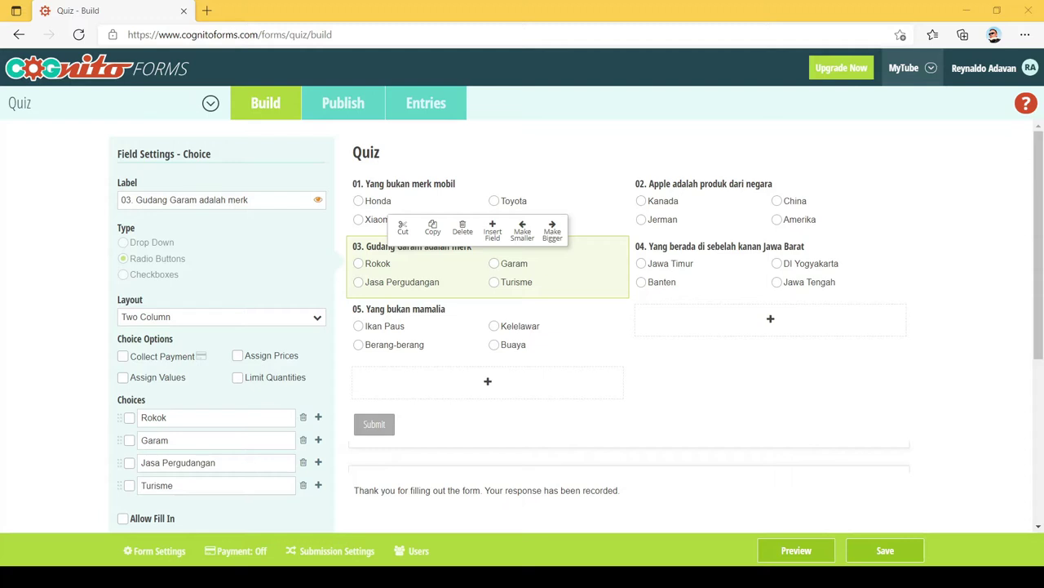
Turn on value assignment for question 01, with a value of 10 for Xiaomi
left_click(386, 203)
left_click(709, 232)
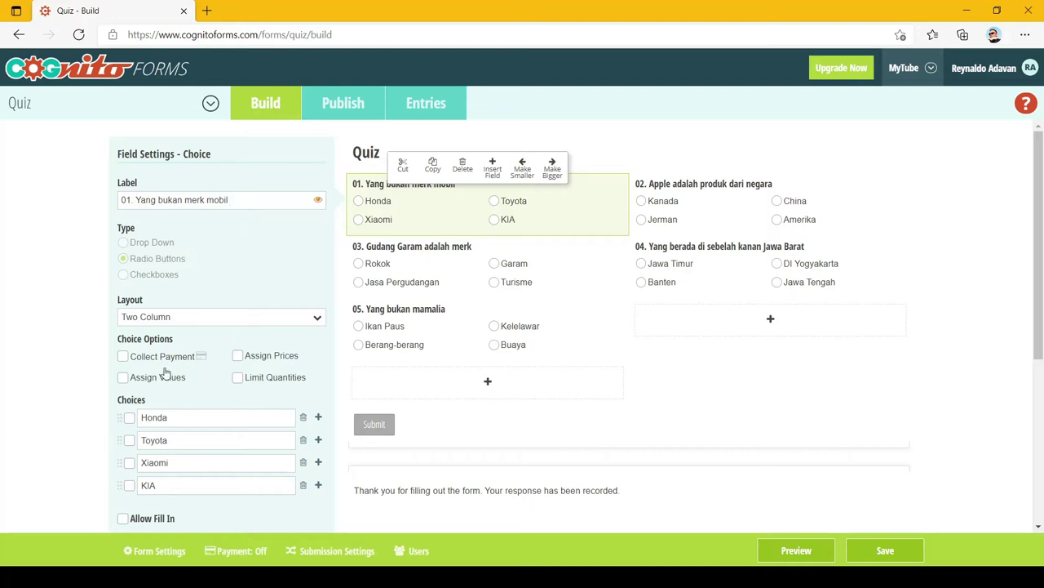
left_click(123, 380)
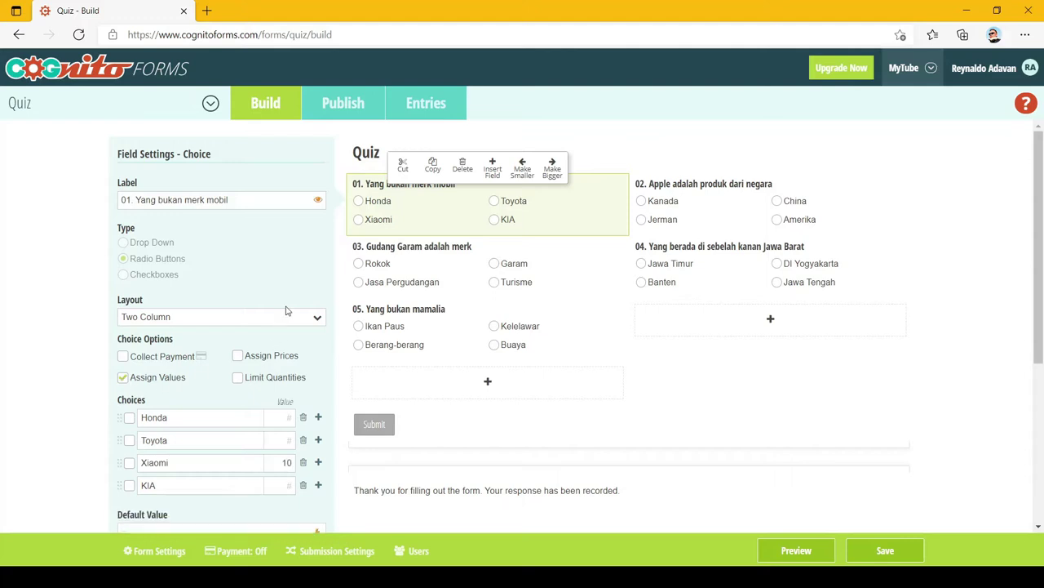
scroll(294, 310, "down", 1)
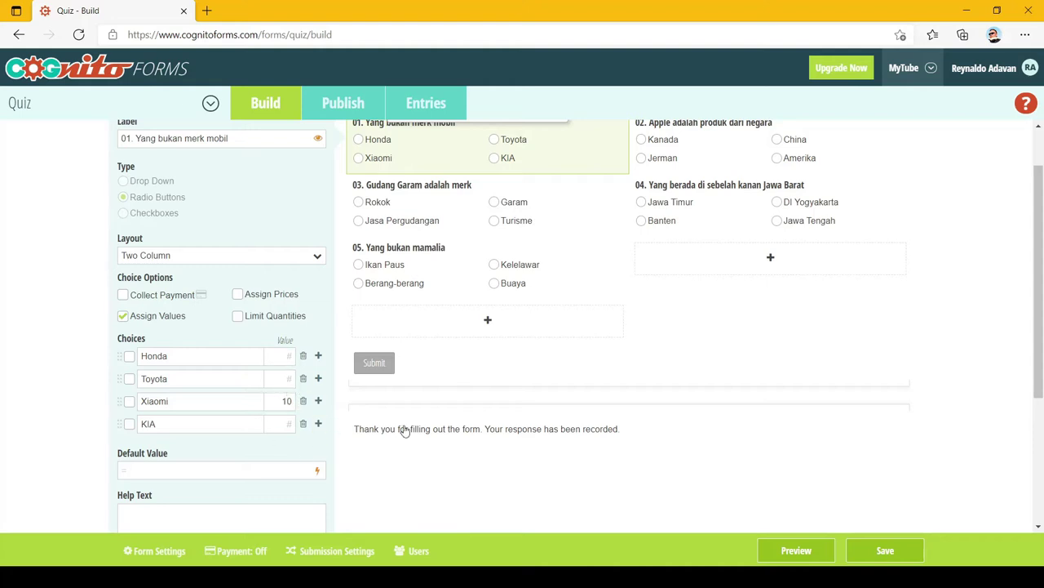
scroll(600, 380, "up", 1)
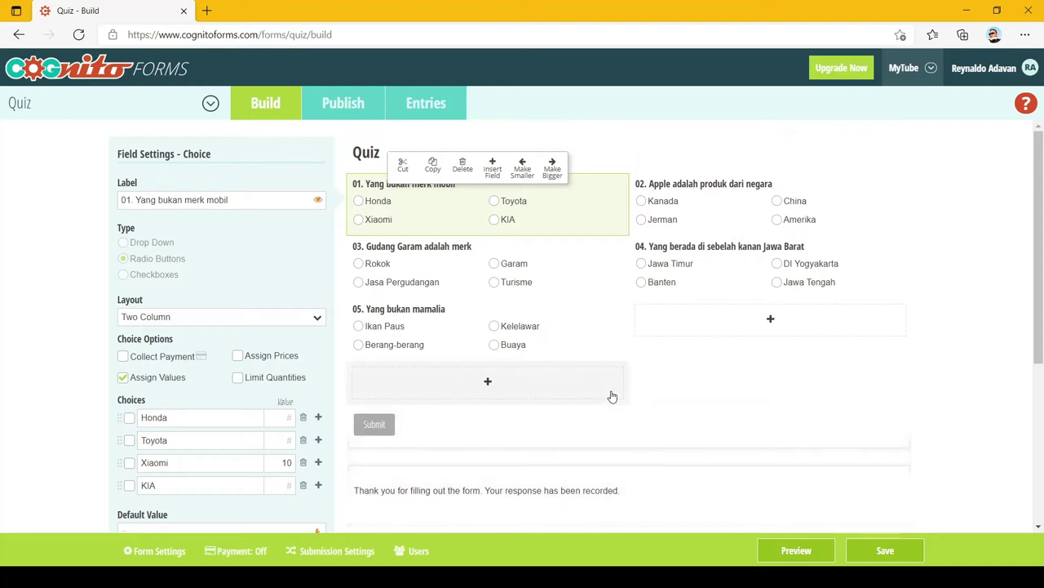
Turn on value assignment for questions 02 to 05, with a value of 10 for Amerika, Rokok, Jawa Tengah and Buaya
left_click(696, 210)
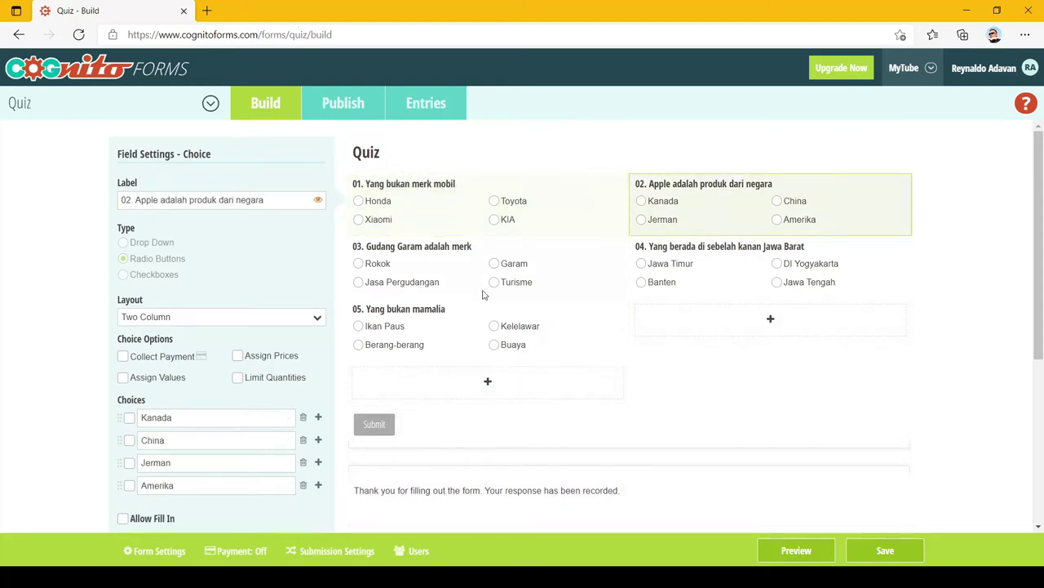
left_click(142, 382)
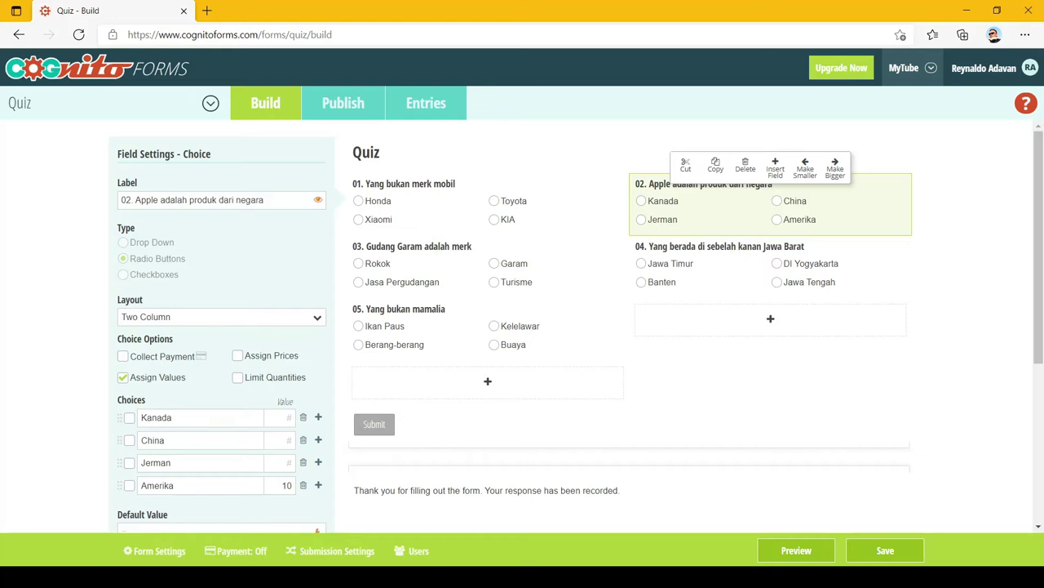
left_click(446, 282)
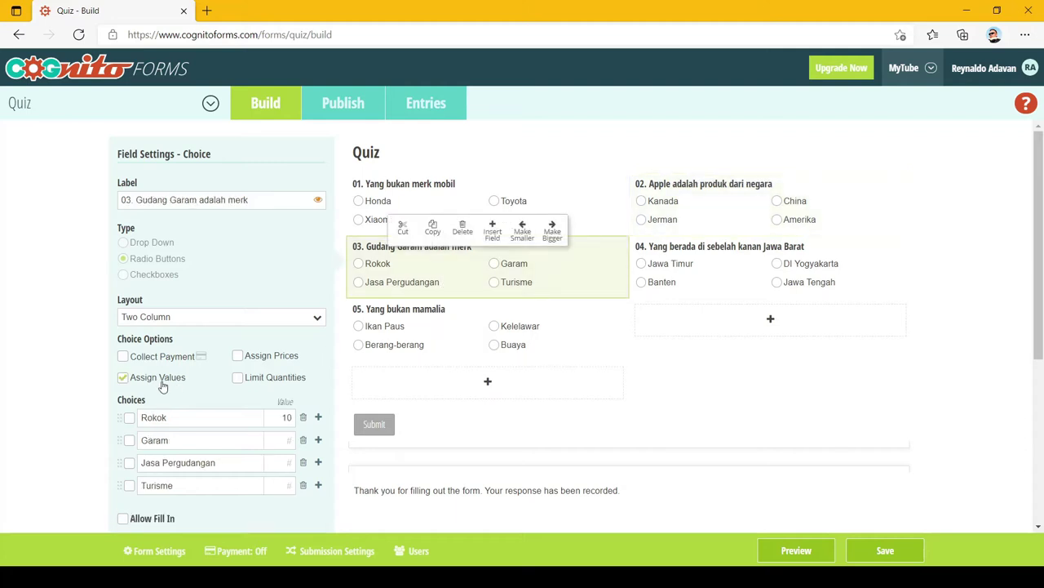
left_click(691, 262)
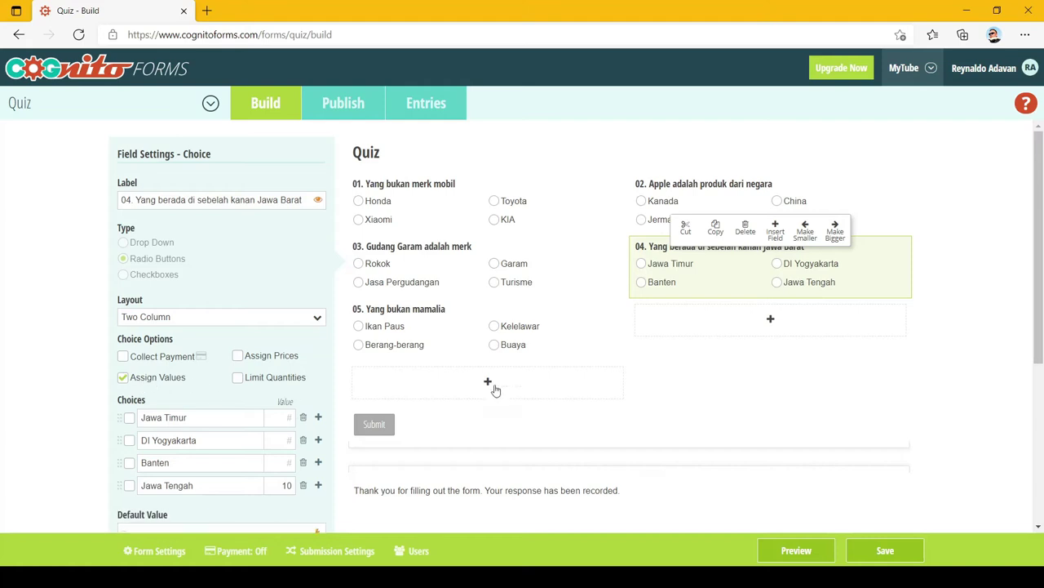
left_click(474, 328)
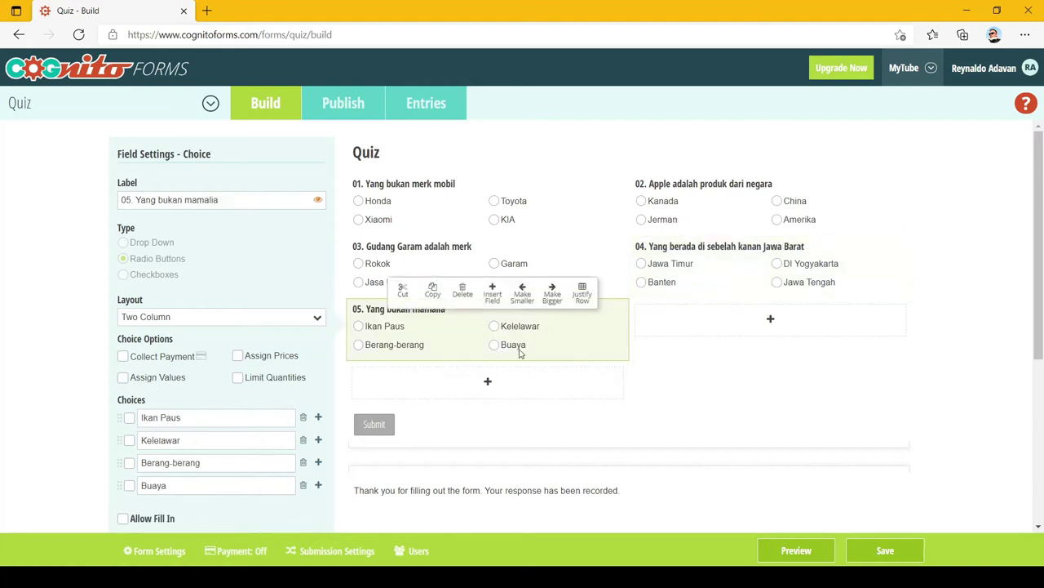
left_click(133, 380)
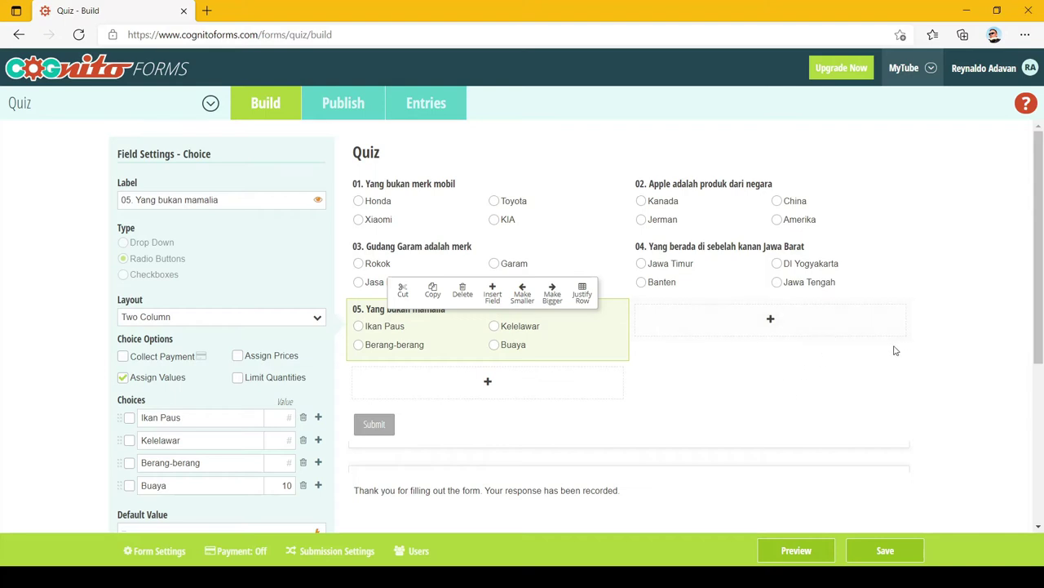
Add a calculation field below question 05, label it Nilai and set its type to Number
scroll(894, 357, "down", 1)
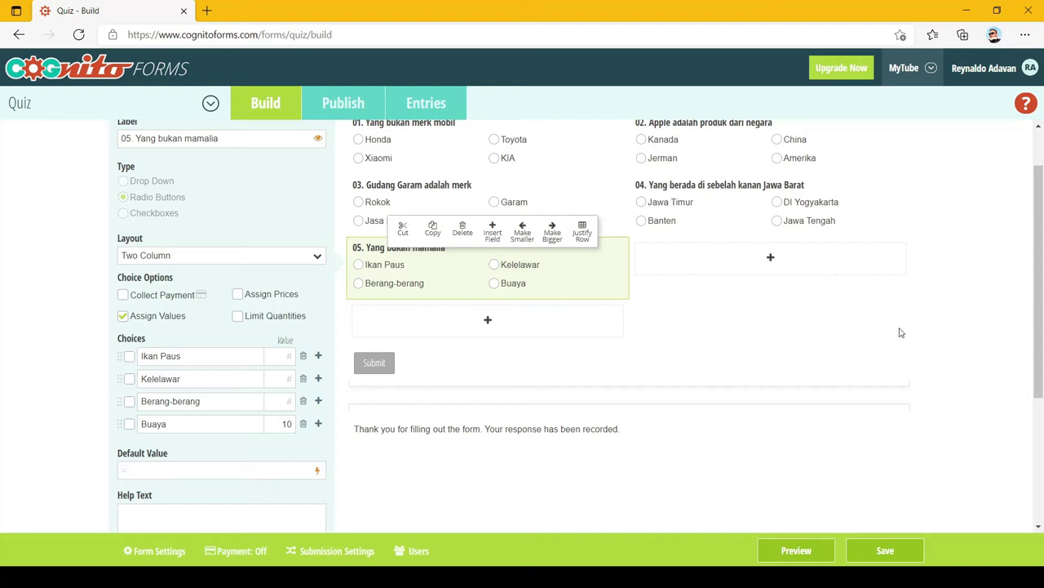
left_click(490, 321)
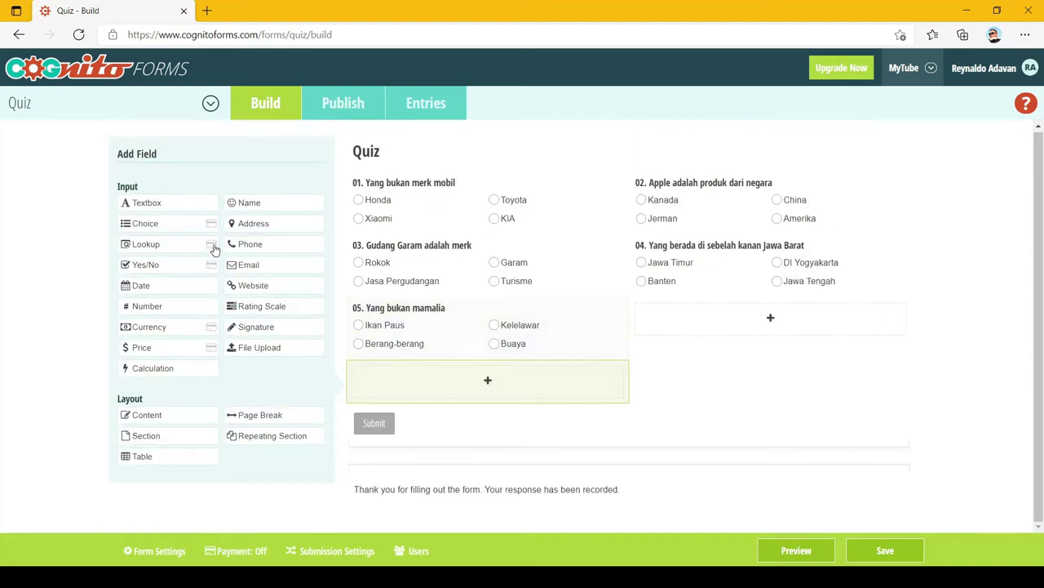
left_click(138, 368)
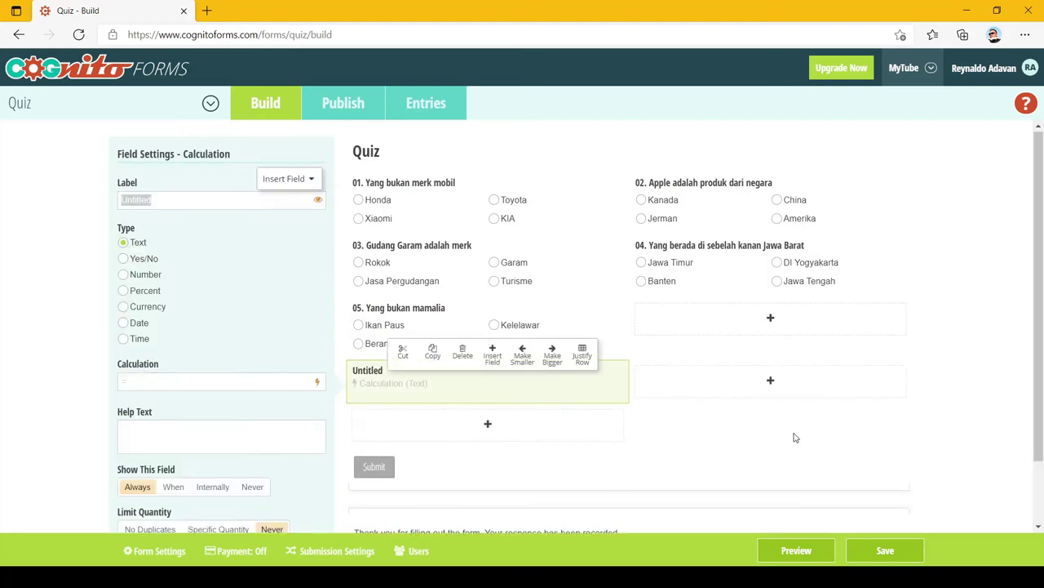
double_click(196, 198)
type("Nilai")
left_click(141, 276)
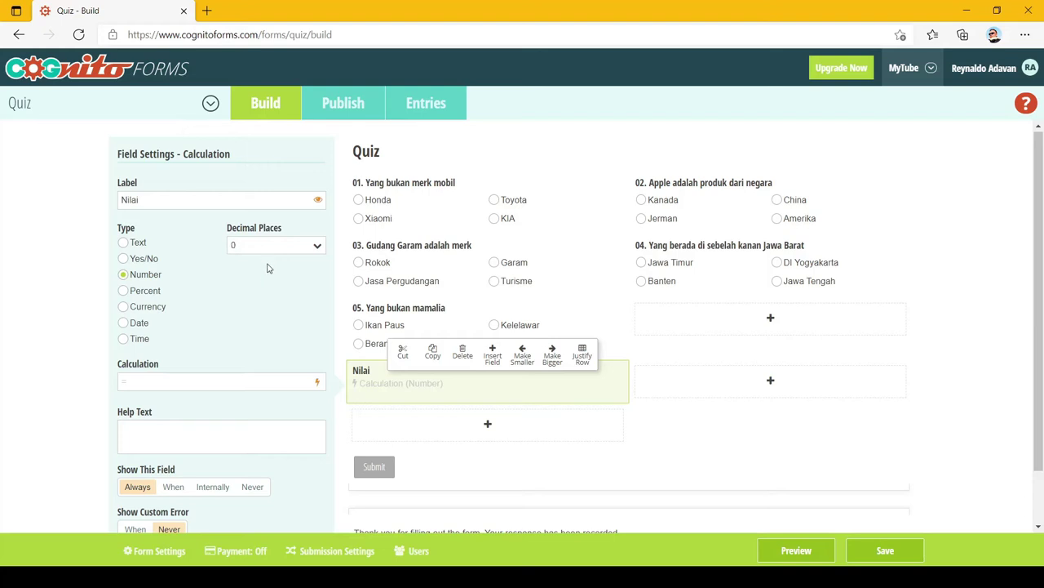
Start the Nilai calculation as =_01YangBukanMerkMobil_Value+_02AppleAdalahProdukDariNegara_Value
left_click(319, 386)
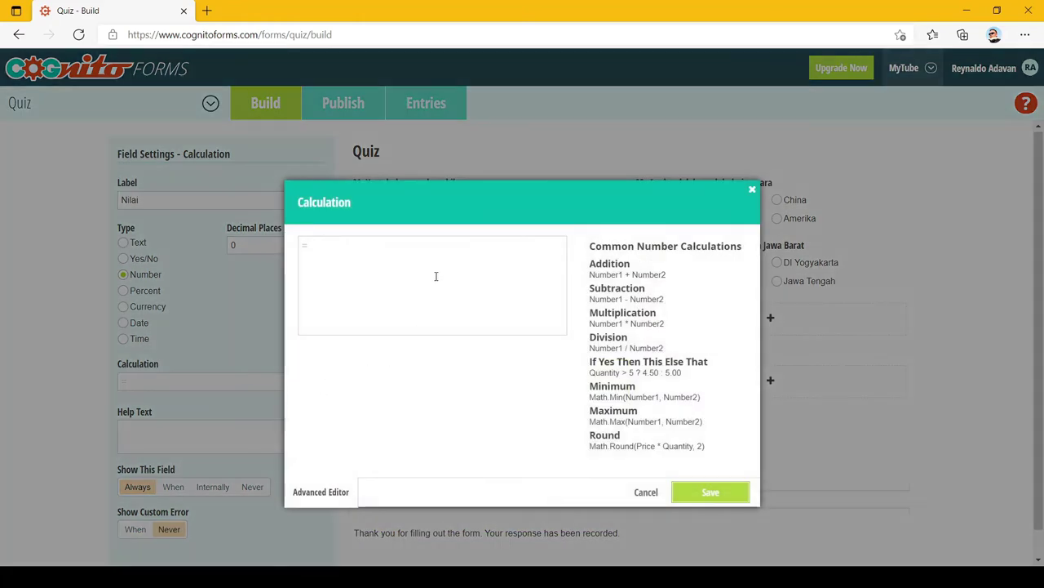
left_click(419, 249)
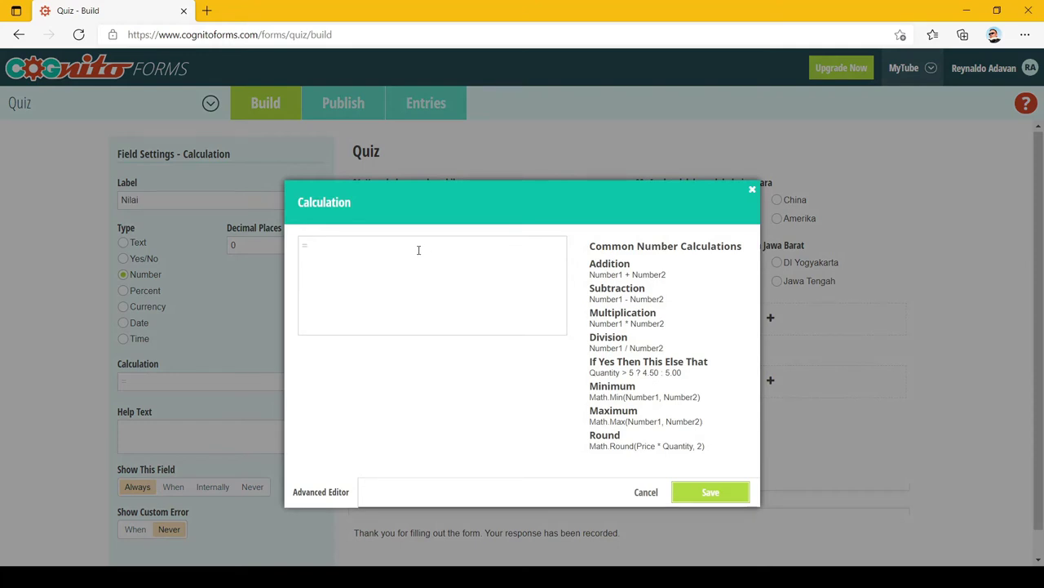
type("=")
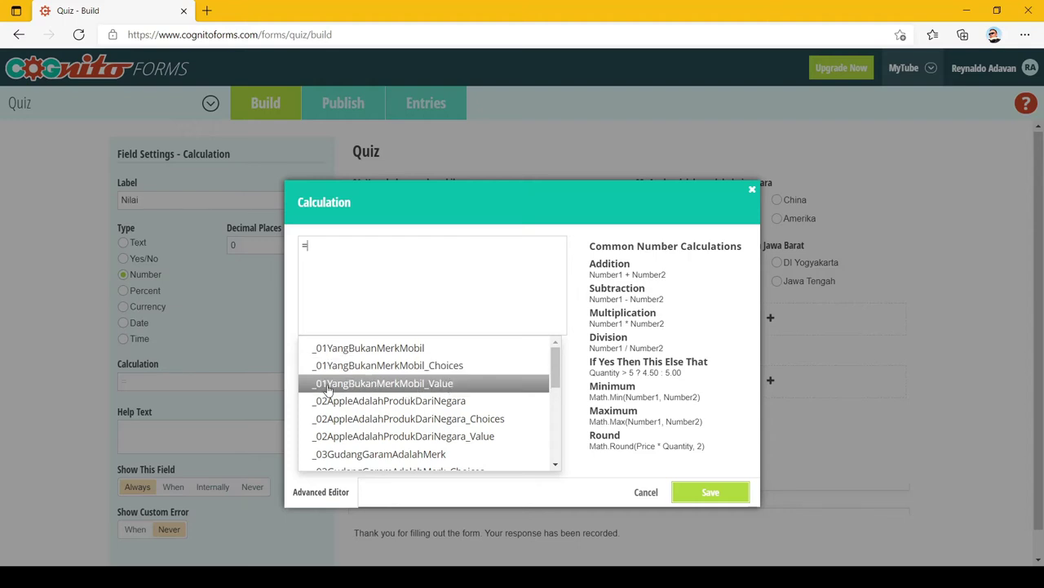
left_click(446, 384)
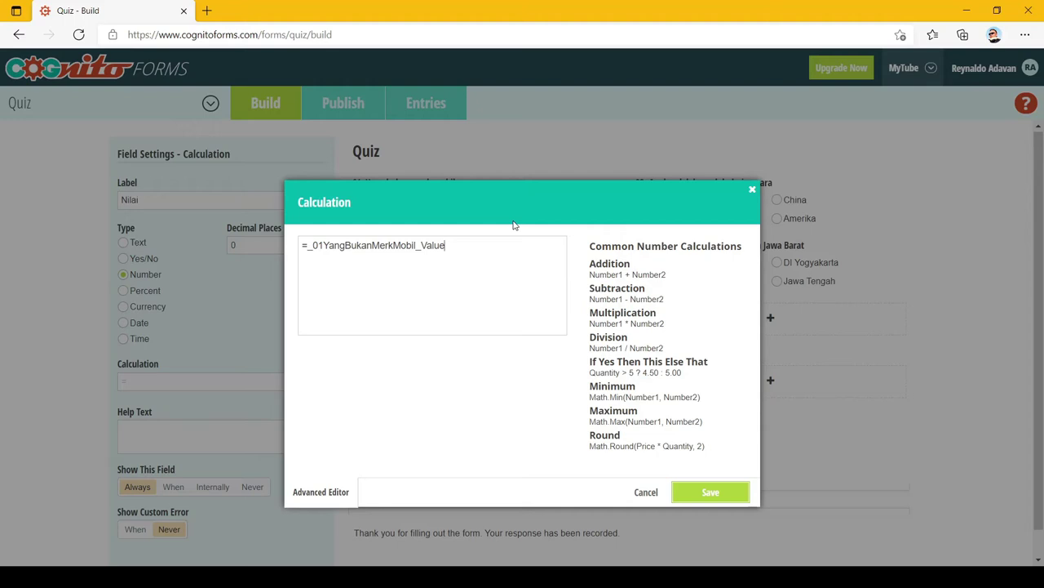
type("+")
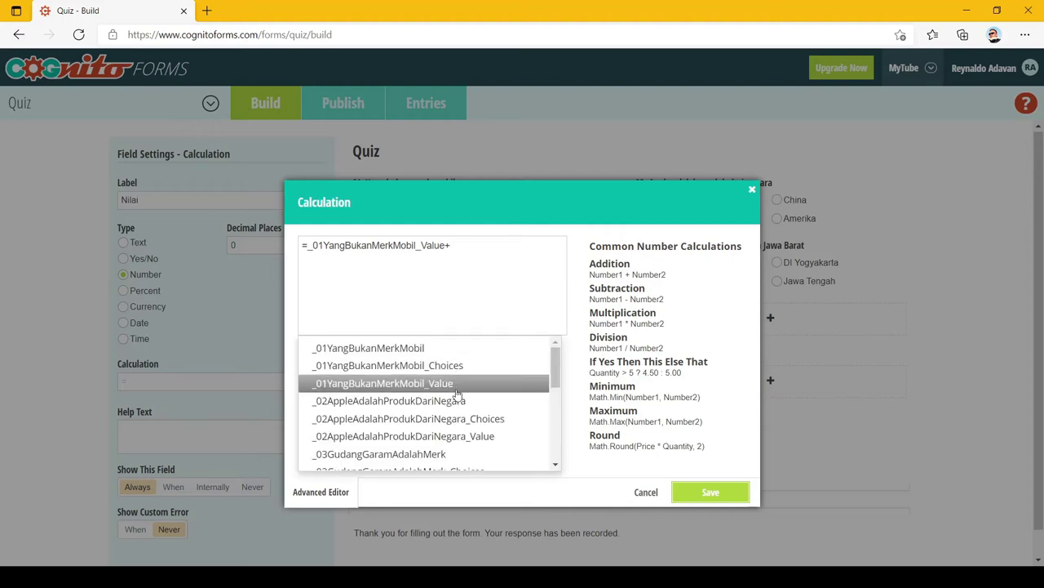
left_click(484, 439)
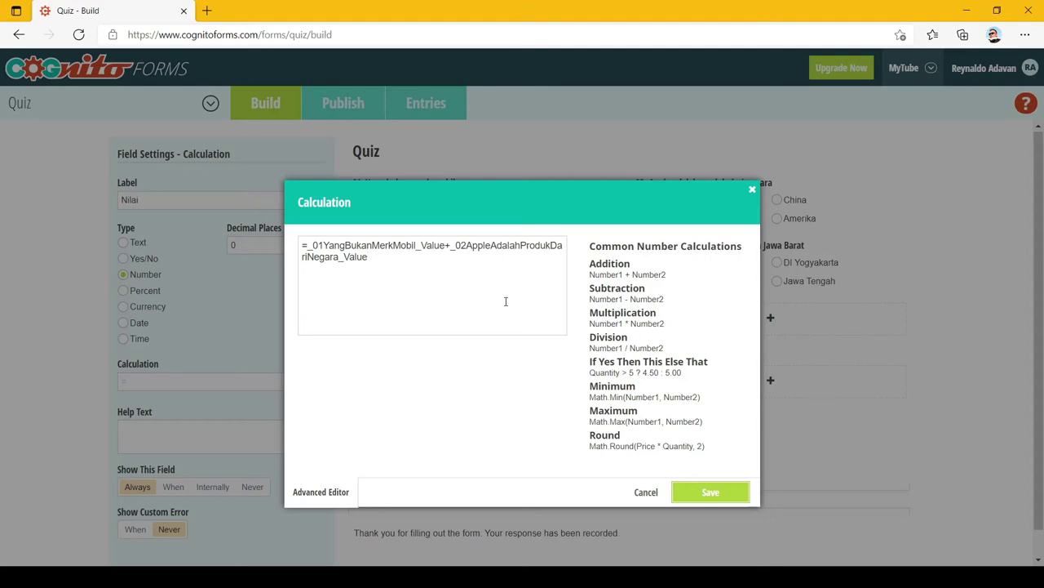
Extend the formula with +_03GudangGaramAdalahMerk_Value+_04YangBeradaDiSebelahKananJawaBarat_Value+_05YangBukanMamalia_Value and save the calculation
type("+")
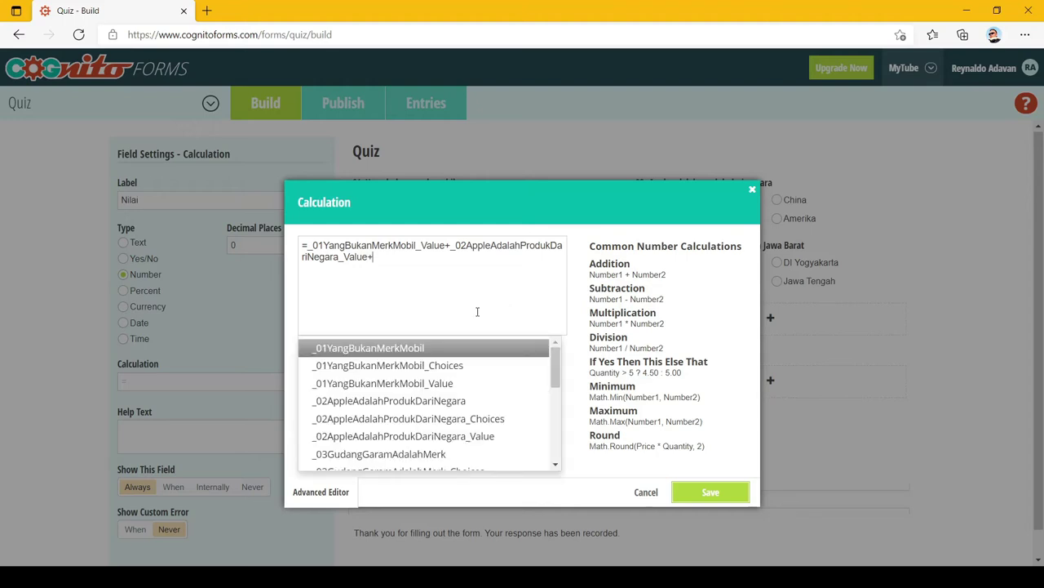
left_click(457, 447)
type("+")
scroll(477, 390, "down", 2)
left_click(522, 458)
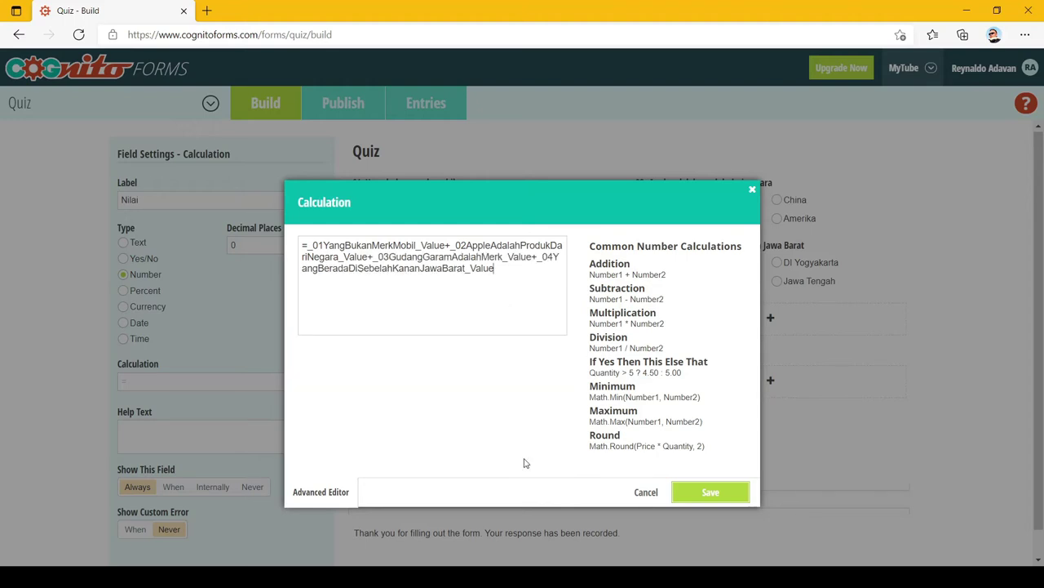
type("+")
scroll(431, 430, "down", 2)
left_click(432, 431)
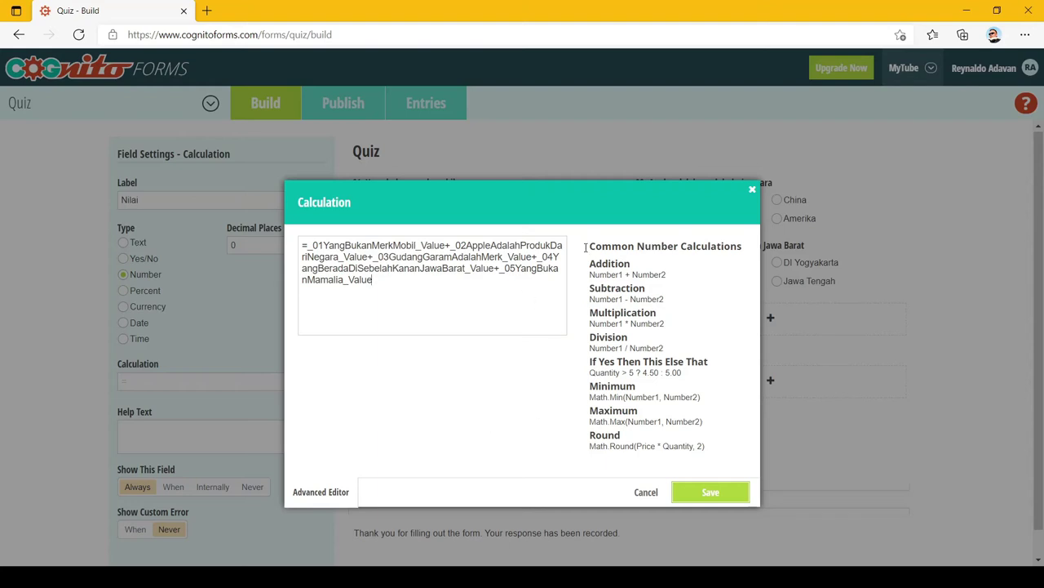
left_click(710, 492)
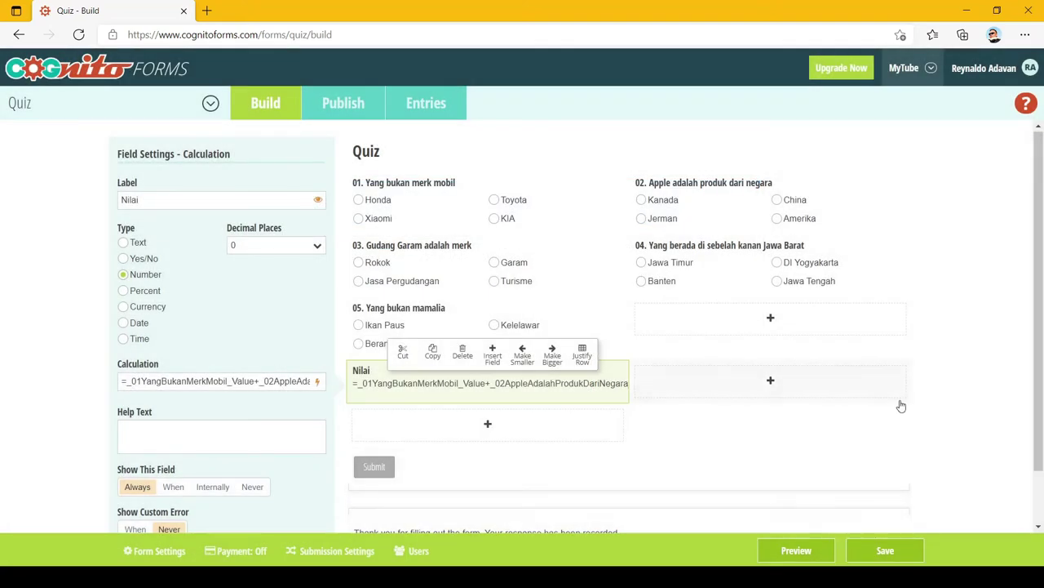
Preview the form and test the Nilai score with each answer to question 01, ending on Xiaomi
left_click(806, 552)
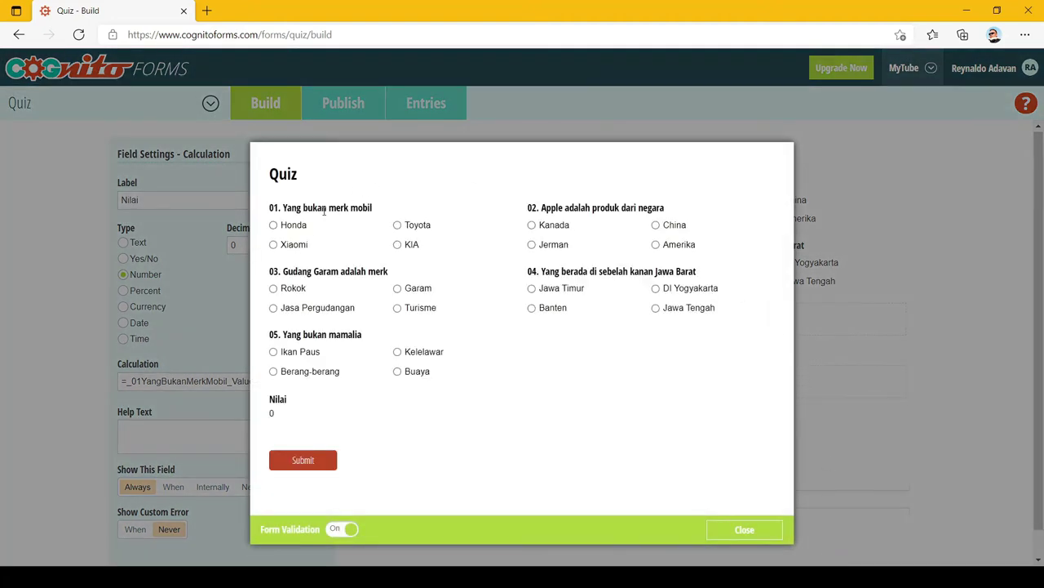
left_click(290, 230)
left_click(399, 226)
left_click(412, 250)
left_click(299, 247)
Test the Nilai score with each answer to question 02, ending on Amerika
left_click(549, 232)
left_click(675, 227)
left_click(561, 247)
left_click(678, 247)
Test the score with Rokok for question 03, Banten for 04 and Buaya for 05, and close the preview
left_click(274, 290)
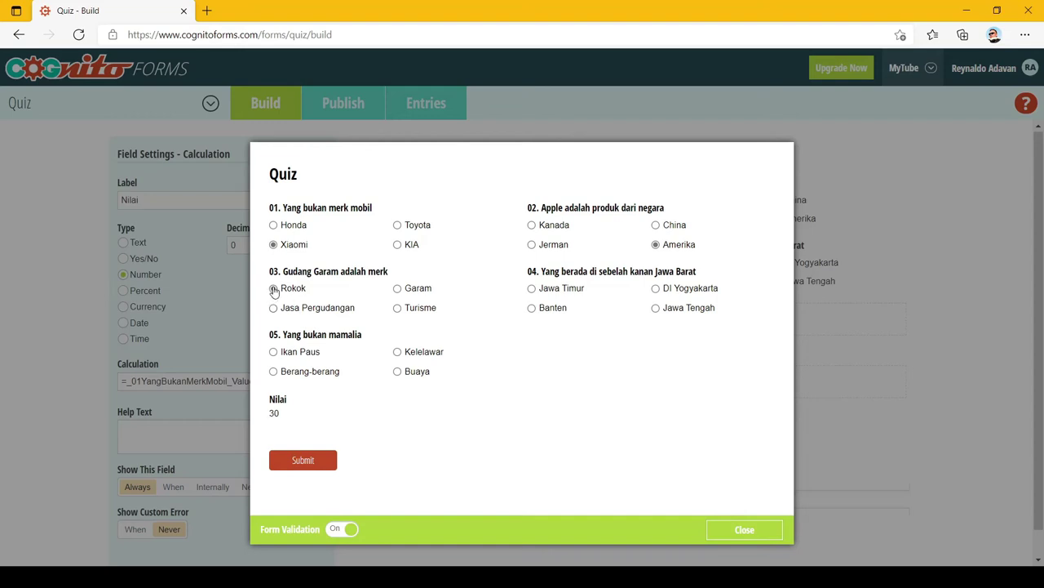
left_click(542, 310)
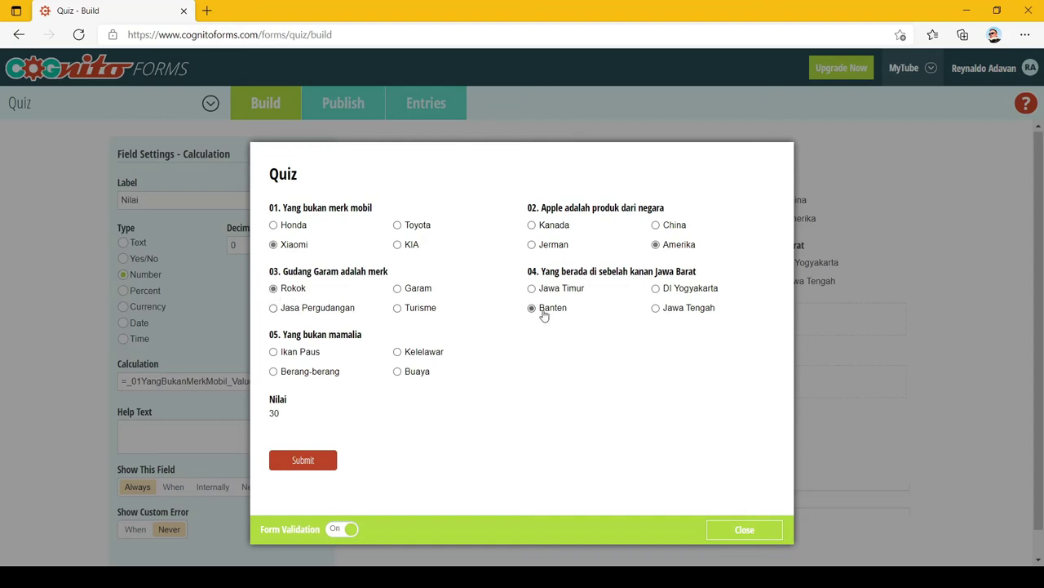
left_click(399, 372)
left_click(743, 532)
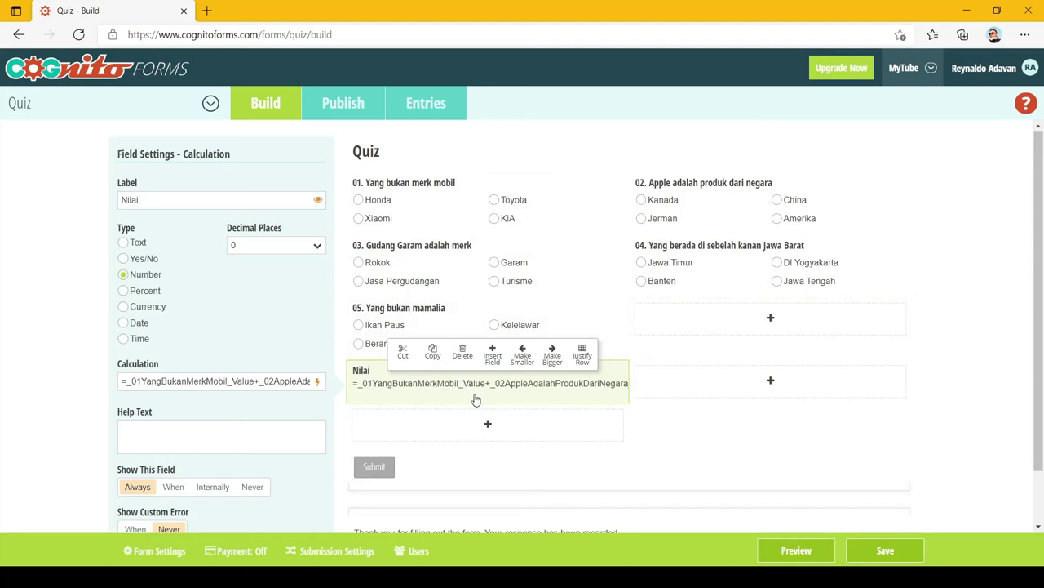
Set the Nilai field to show only internally and save the form
scroll(535, 330, "down", 1)
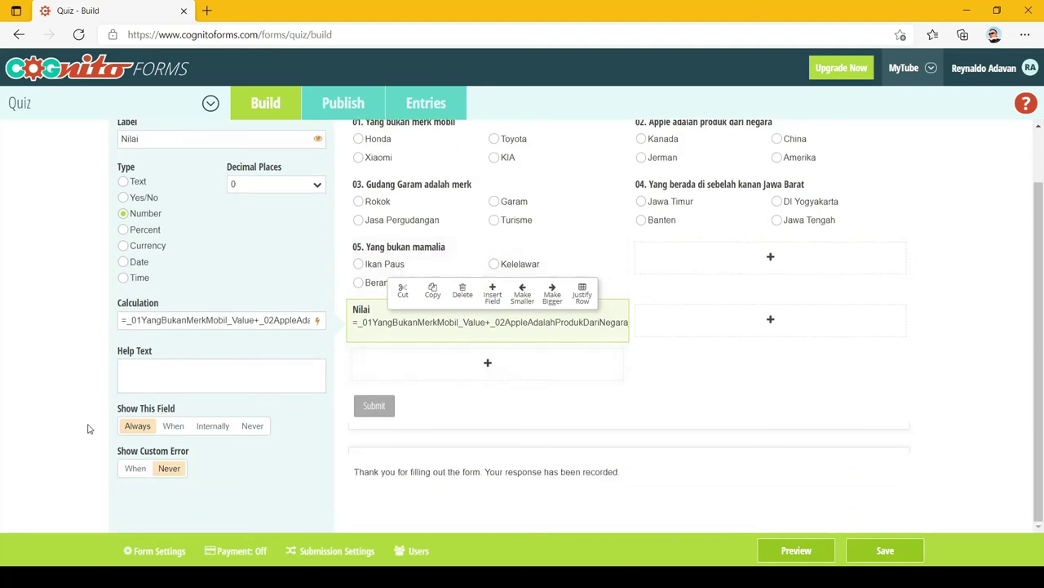
left_click(214, 427)
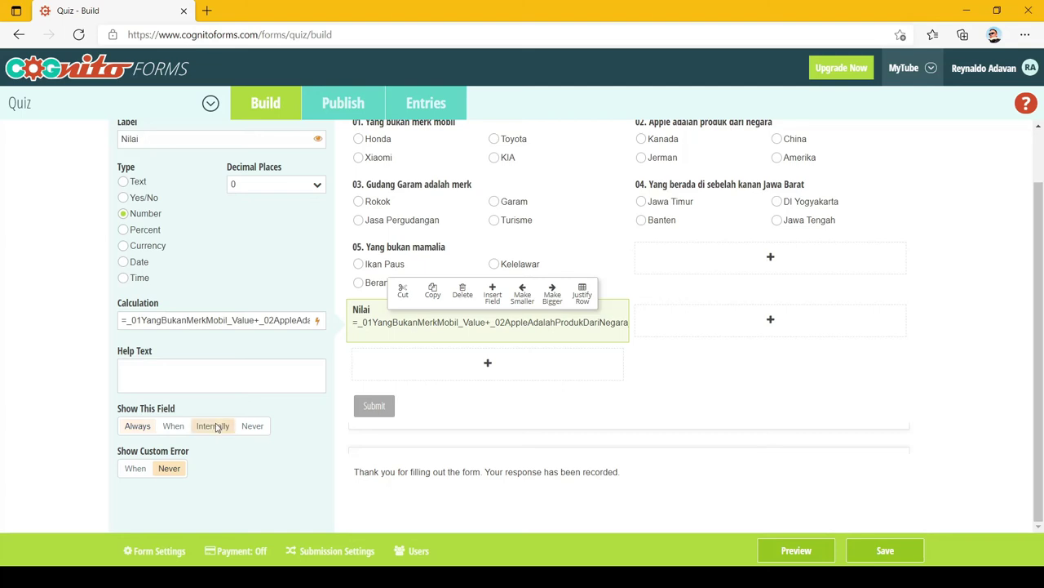
scroll(732, 369, "up", 1)
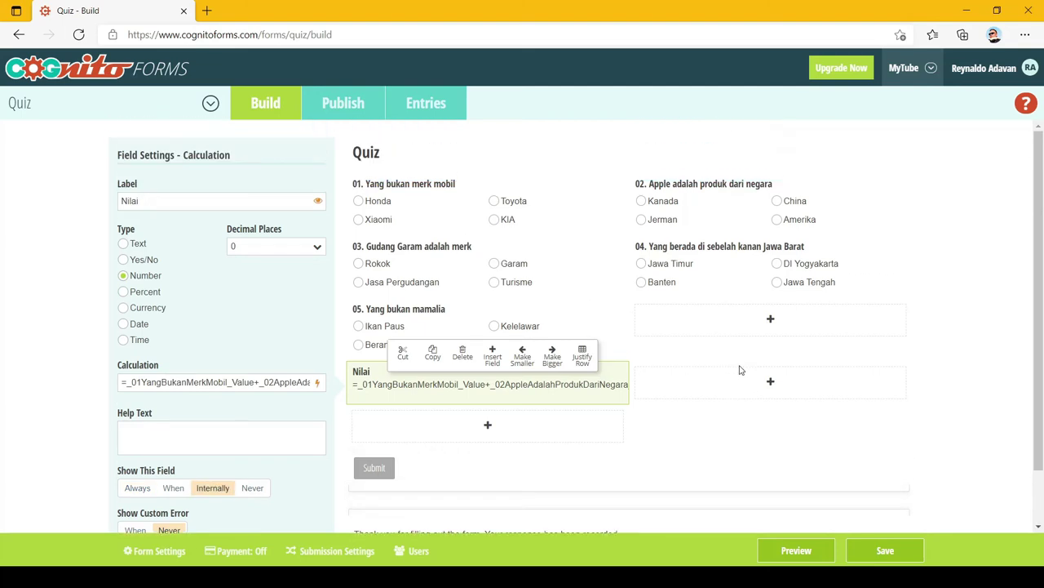
left_click(881, 550)
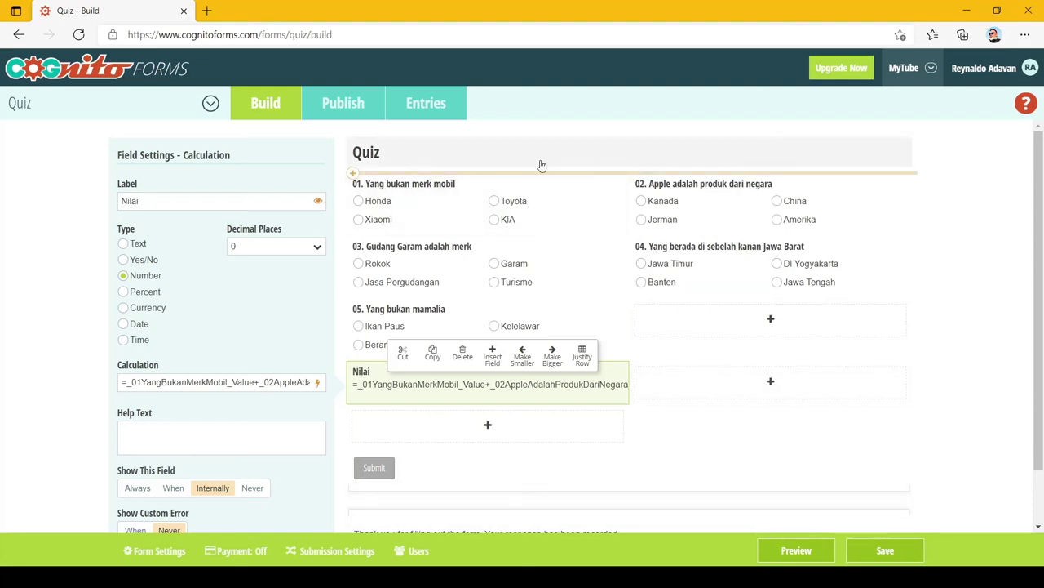
Submit a response through the quiz's public share link, picking Jerman for question 02, Rokok for 03 and DI Yogyakarta for 04
left_click(354, 103)
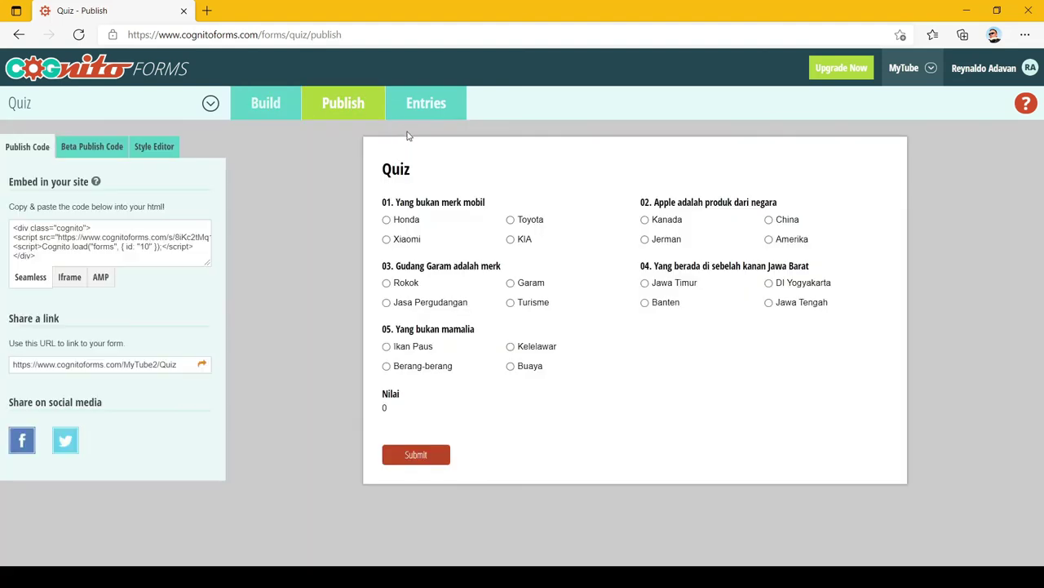
left_click(201, 367)
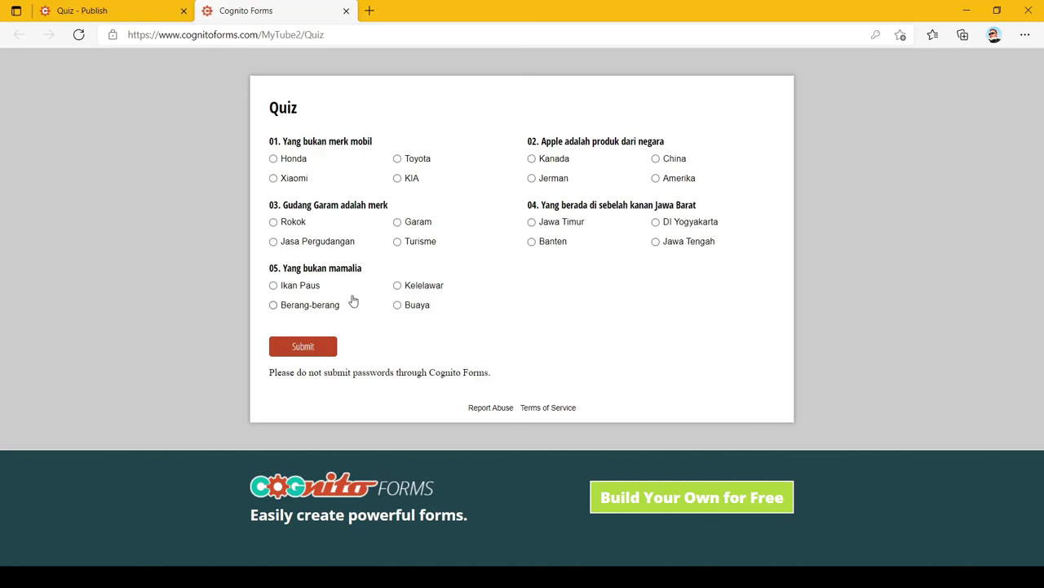
left_click(355, 179)
left_click(554, 185)
left_click(306, 229)
left_click(658, 224)
left_click(303, 348)
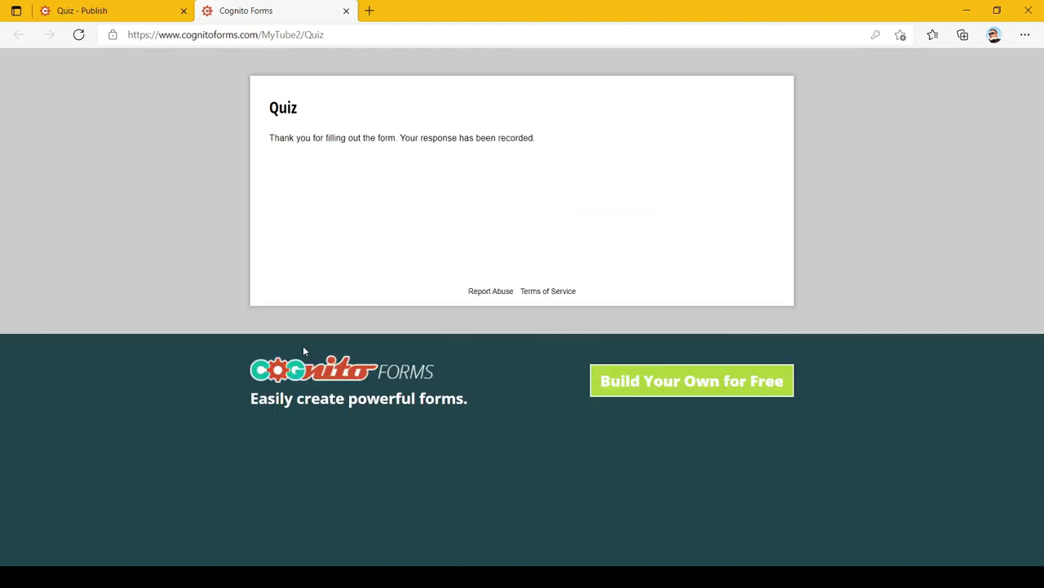
Return to the quiz's publishing page and open the form's submitted entries
left_click(81, 11)
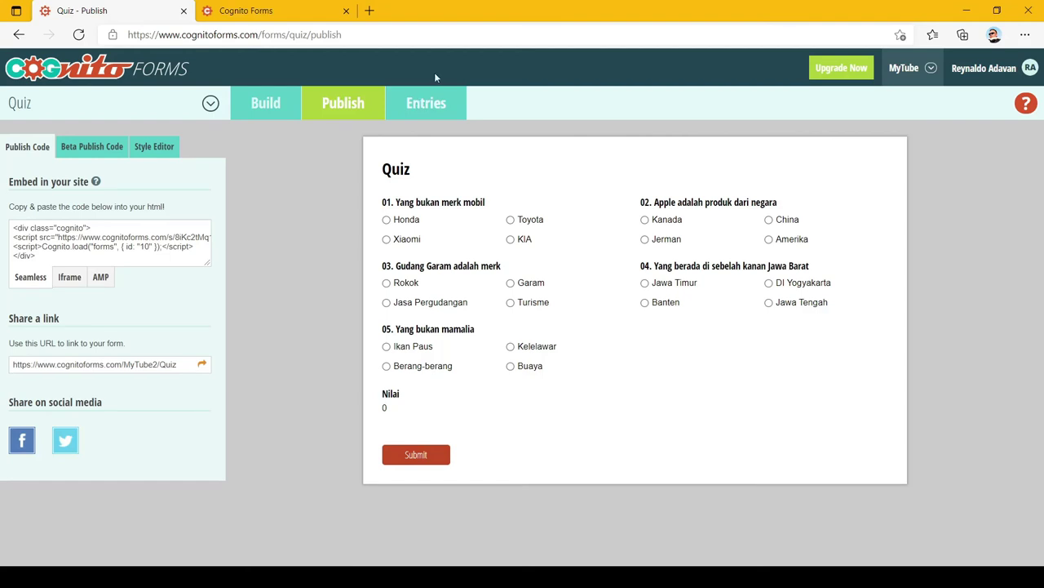
left_click(422, 103)
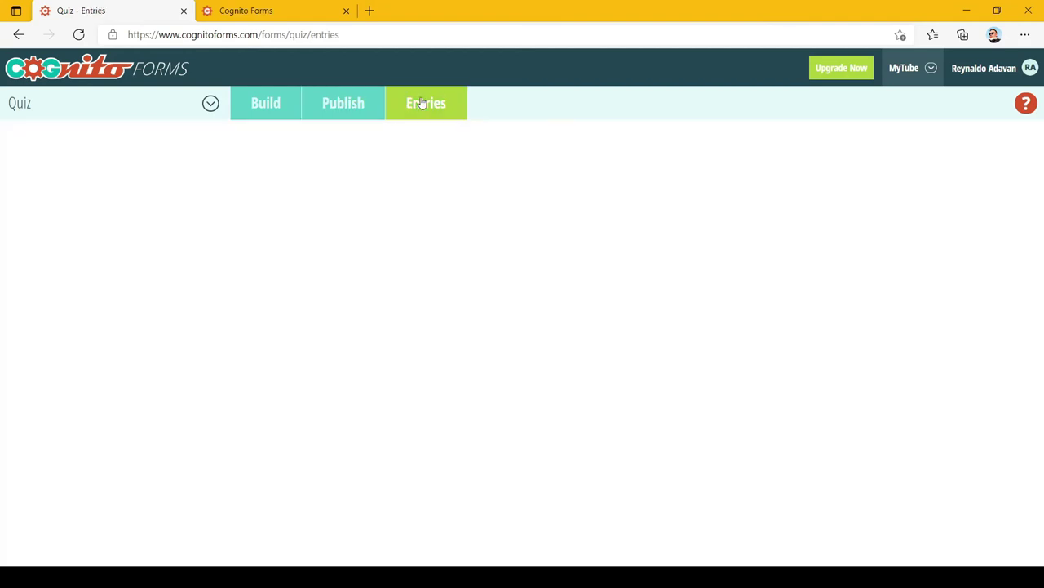